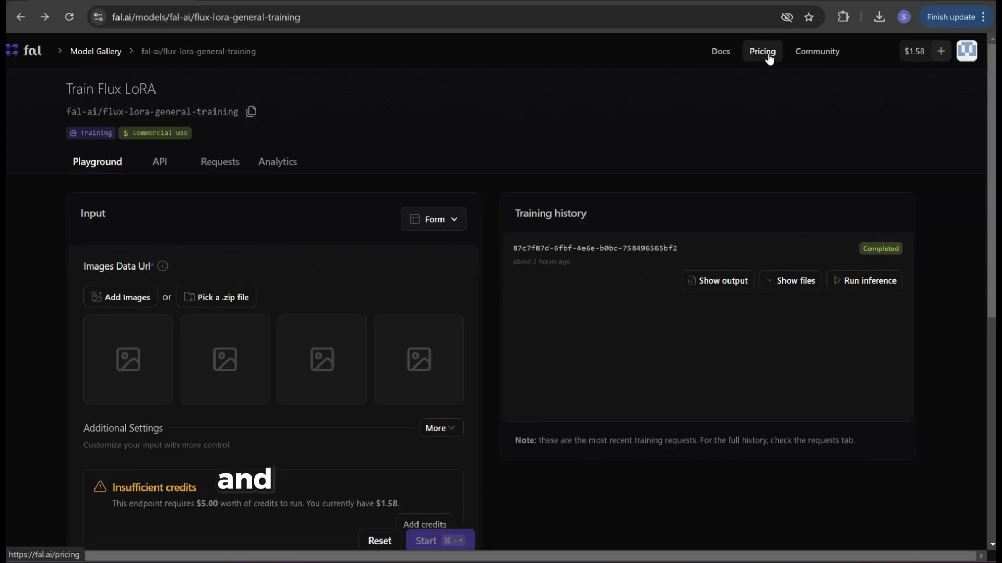
- Log in, open the Billing page showing the $1.50 balance, and select the $10 top-up
click(769, 58)
click(856, 57)
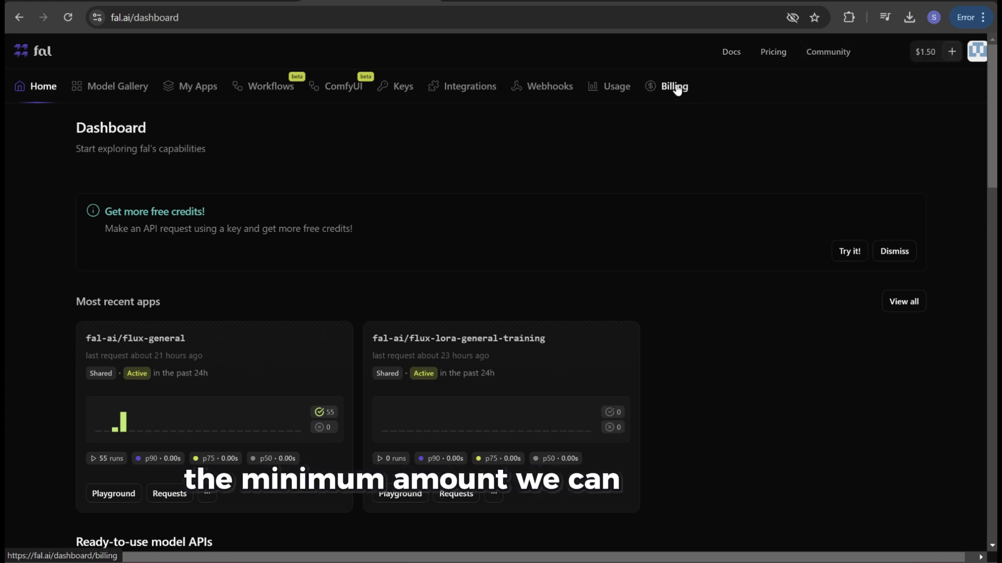
click(675, 87)
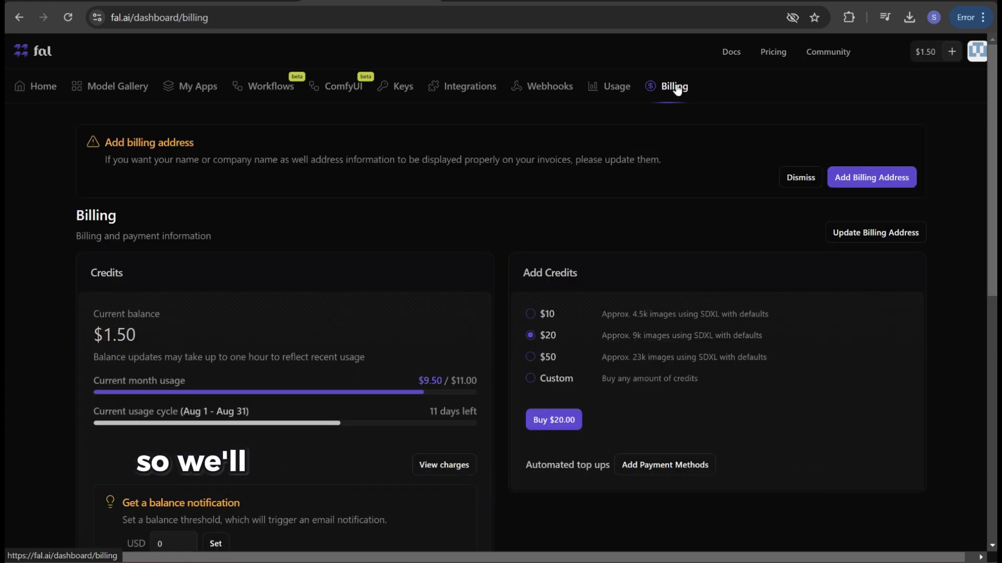
click(549, 317)
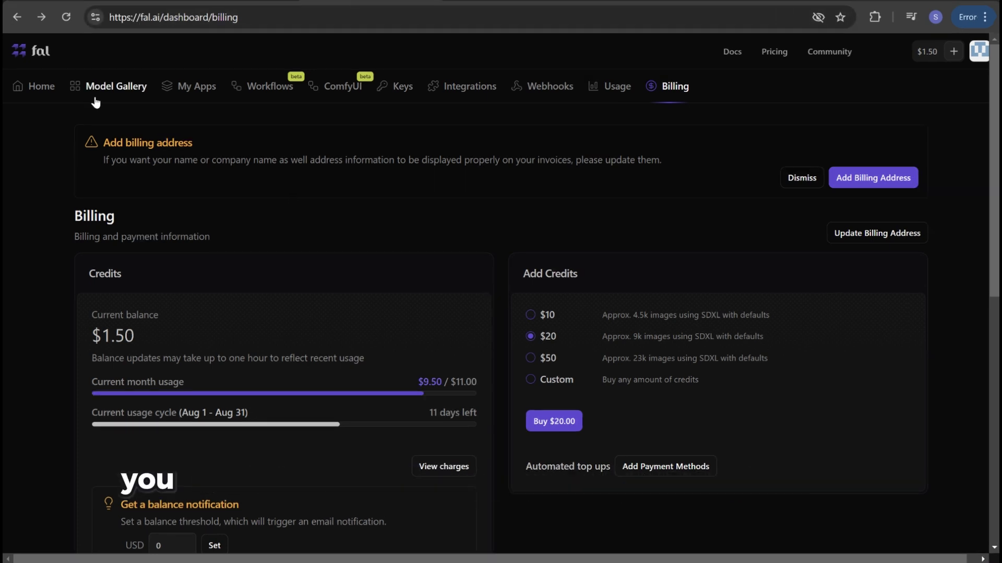
- From the Model Gallery's Flux banner, open the Train a Flux LoRA playground
click(107, 87)
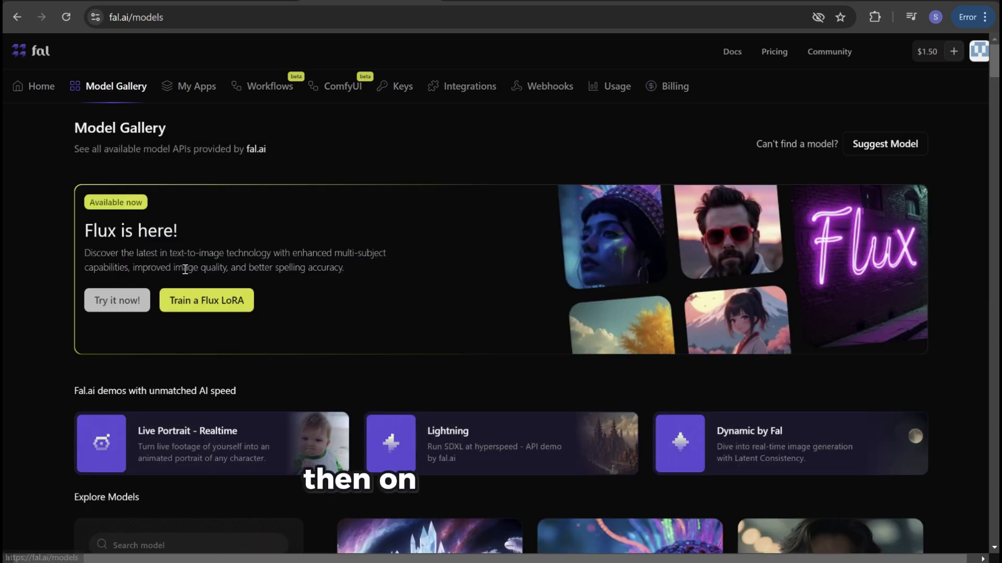
click(208, 308)
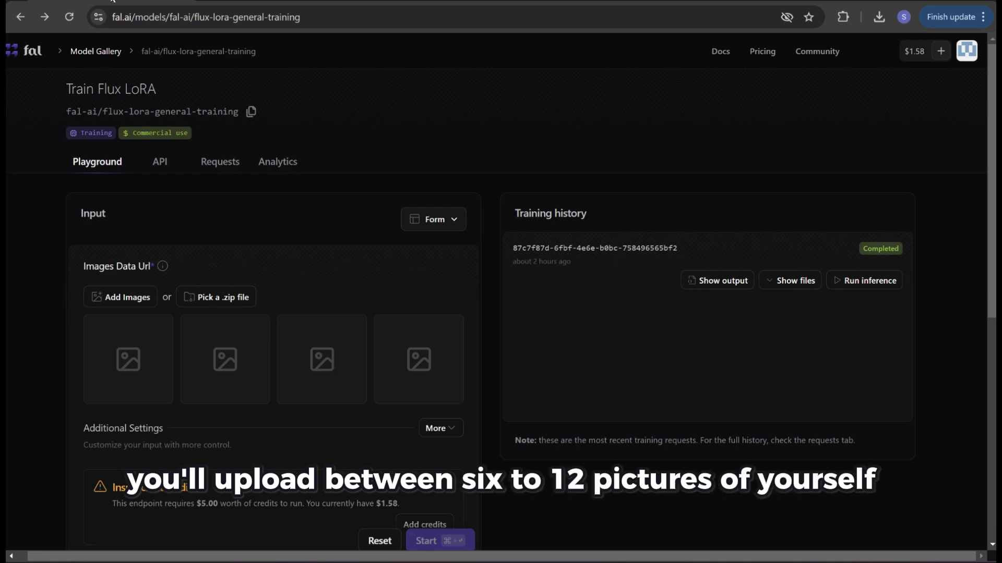
- Upload IMG_1188 through IMG_1198 (eleven photos, 13.56 MB) as training images
click(119, 299)
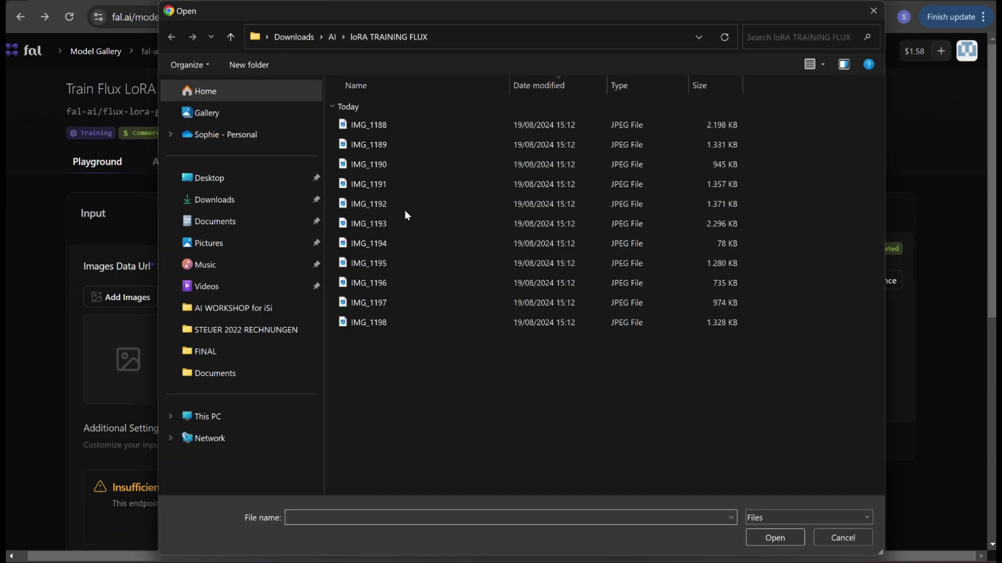
click(362, 126)
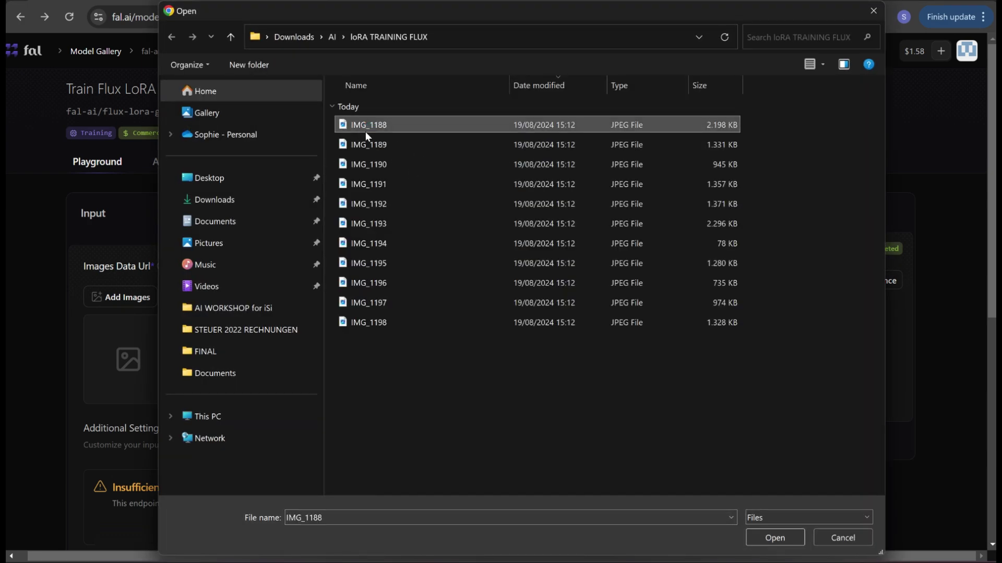
shift+click(380, 324)
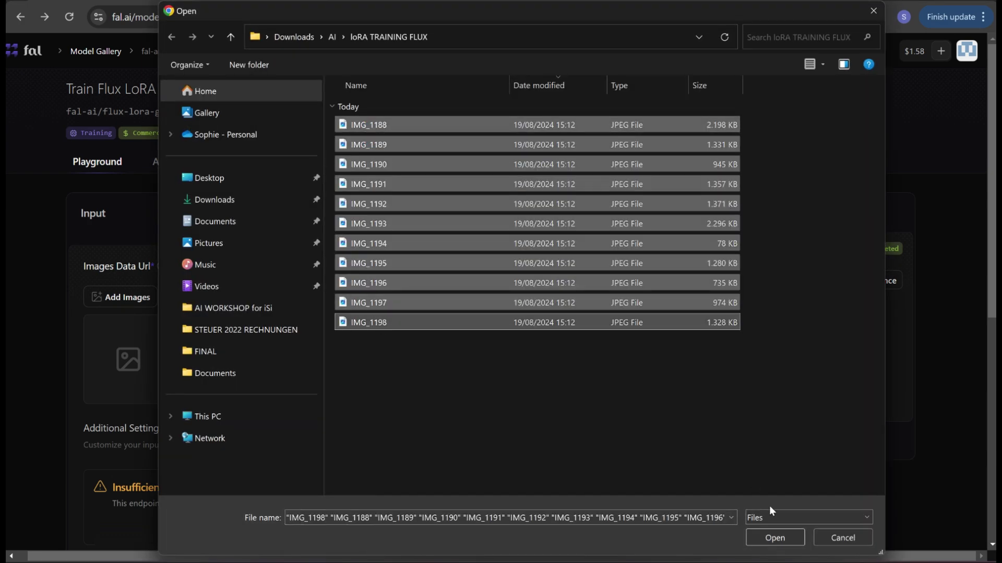
click(767, 539)
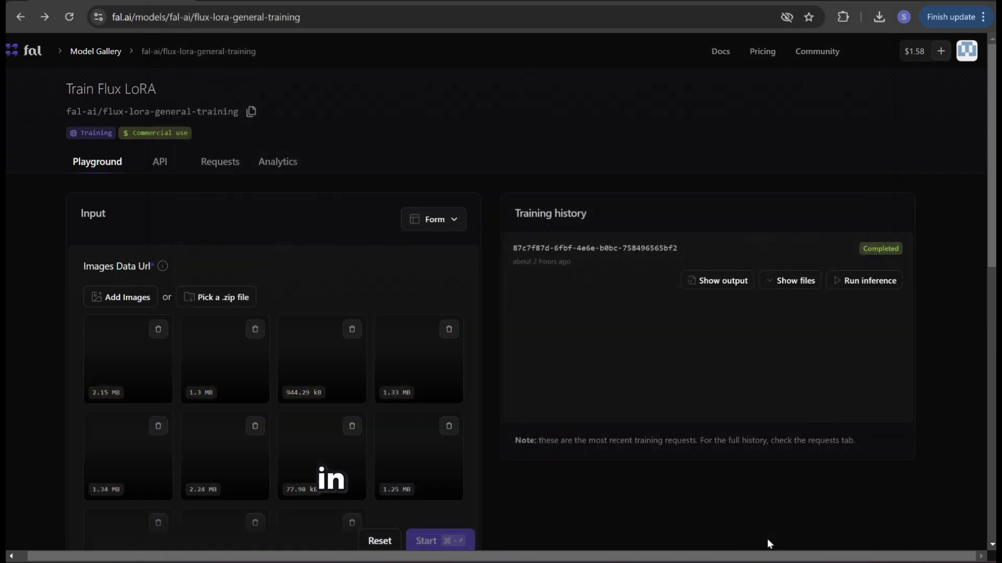
scroll(462, 325, down, 3)
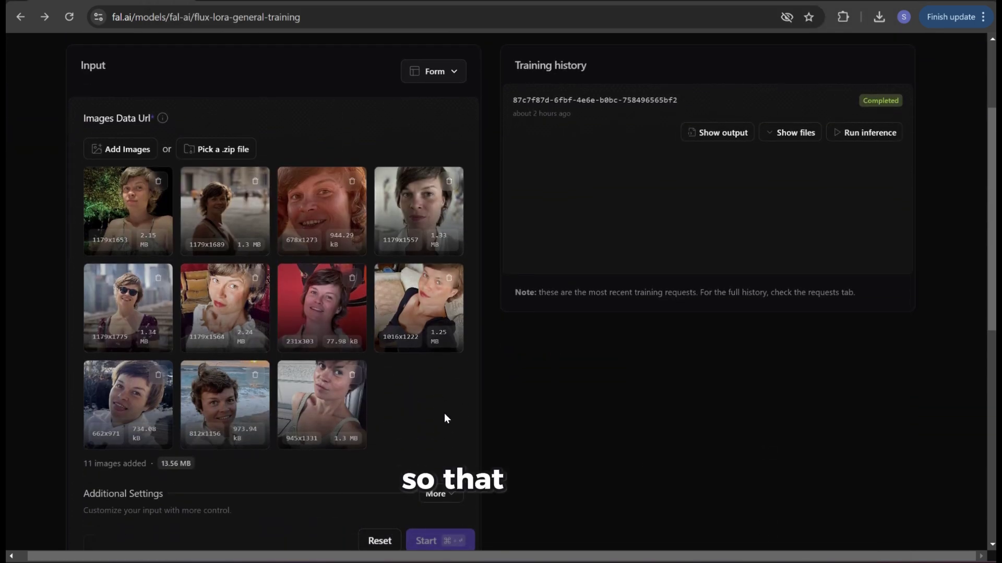
scroll(443, 413, down, 6)
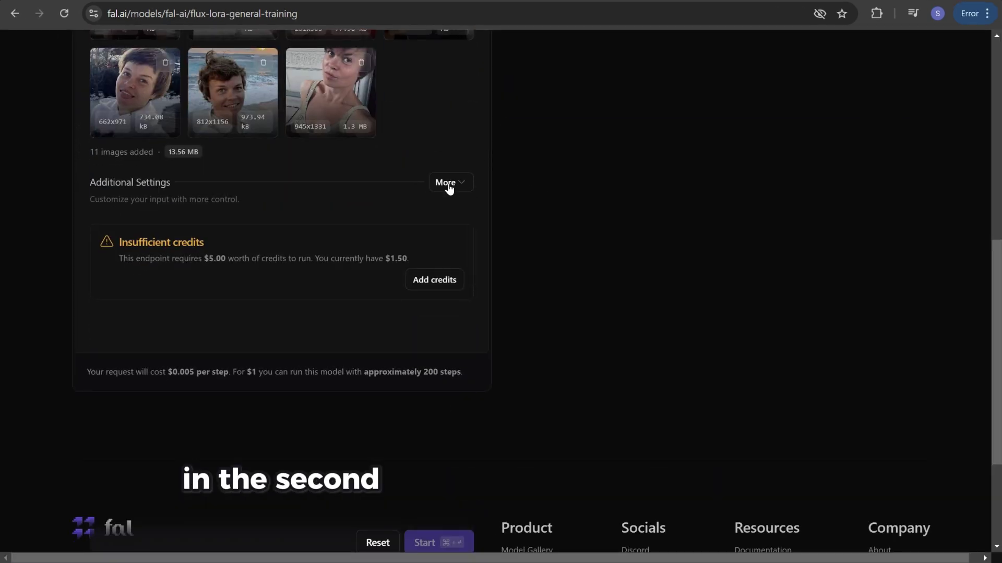
- Enter the person's first name as trigger word, keeping Steps 1000, Rank 16, Learning Rate 0.0004
click(450, 183)
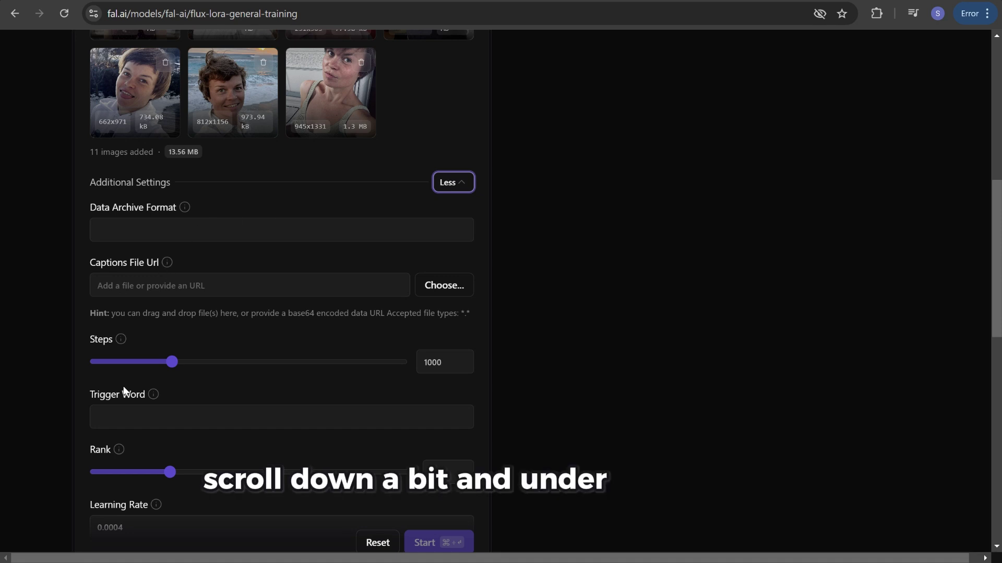
click(123, 420)
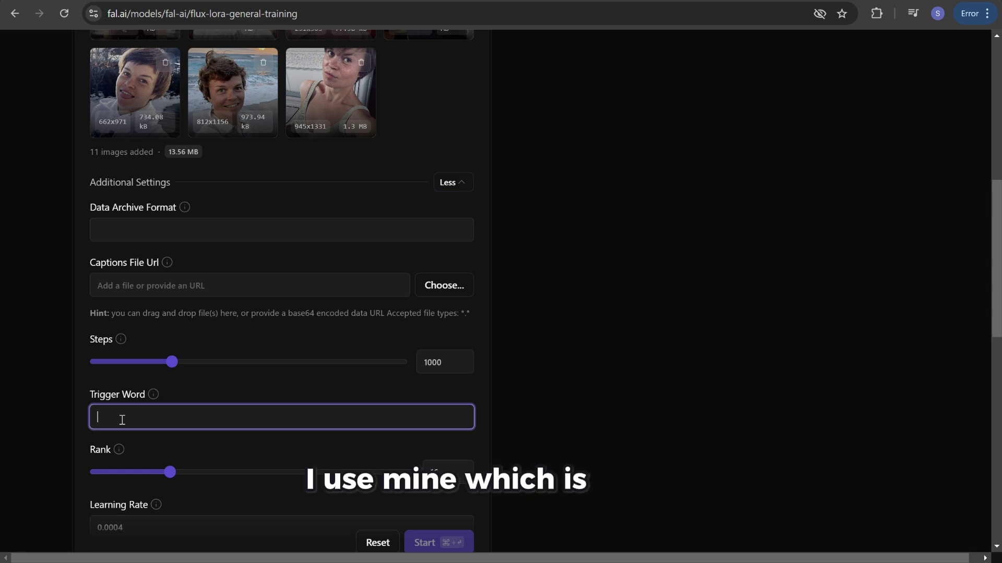
text(sophie1337)
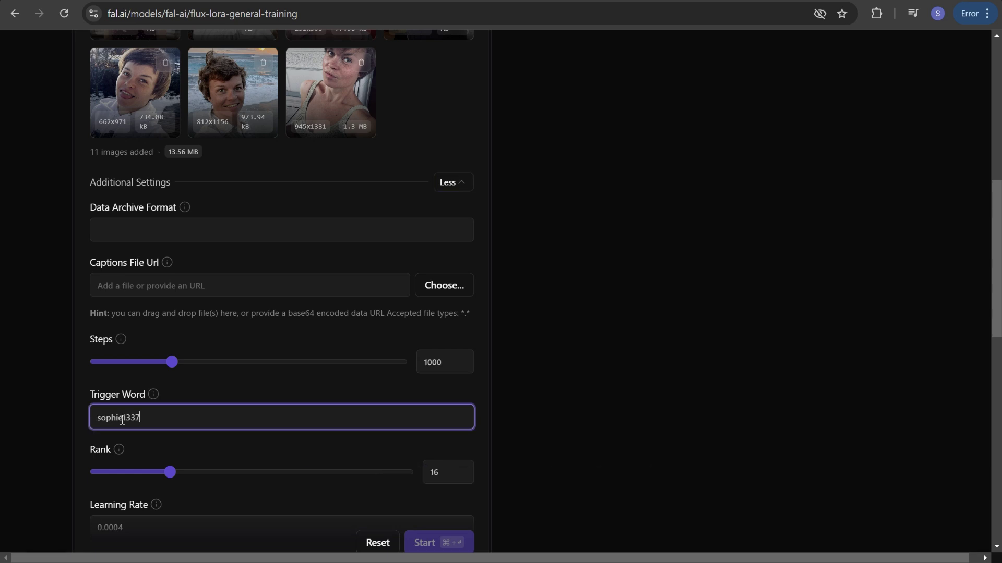
scroll(524, 453, down, 1)
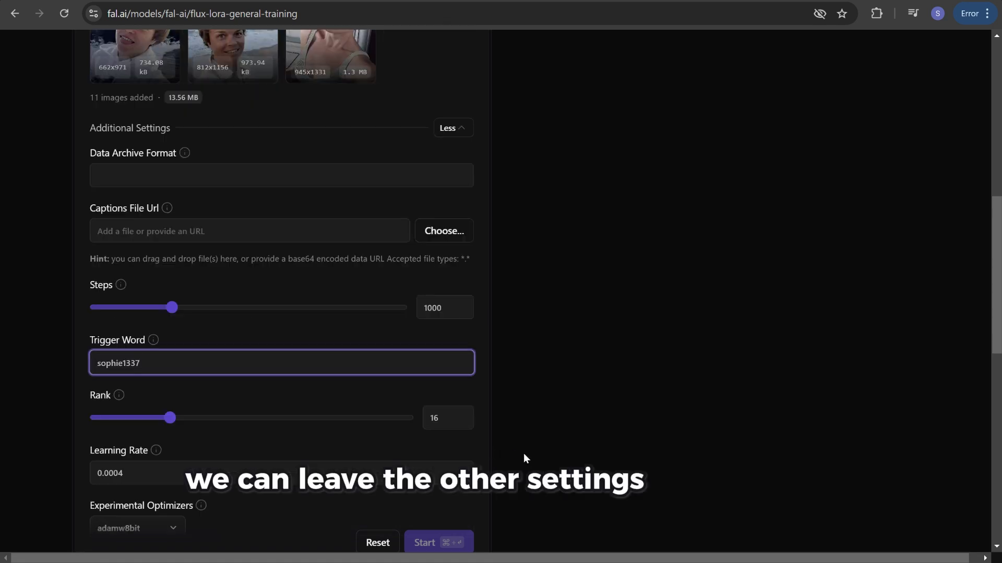
click(436, 542)
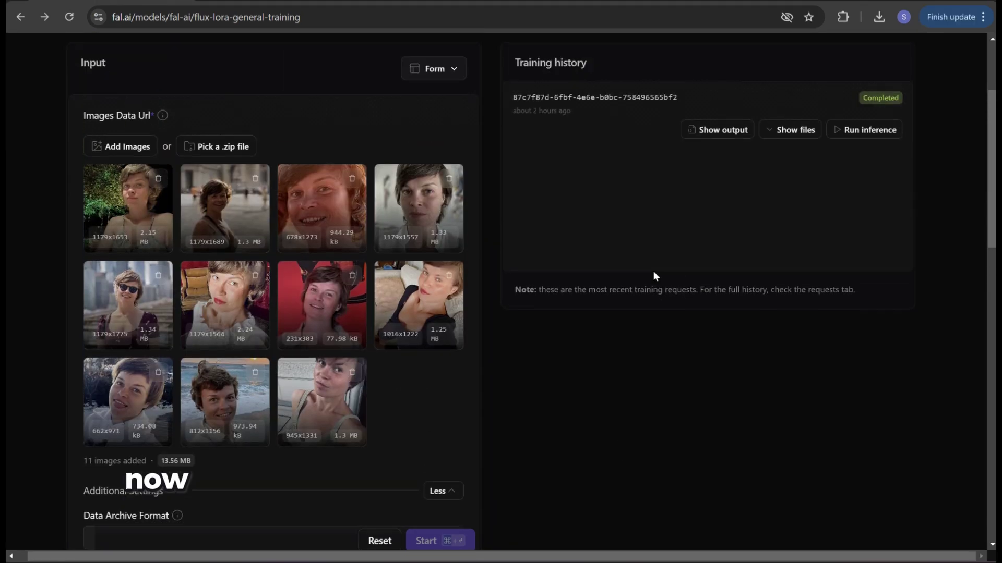
- Run inference on the completed training entry in Training history
scroll(653, 270, up, 1)
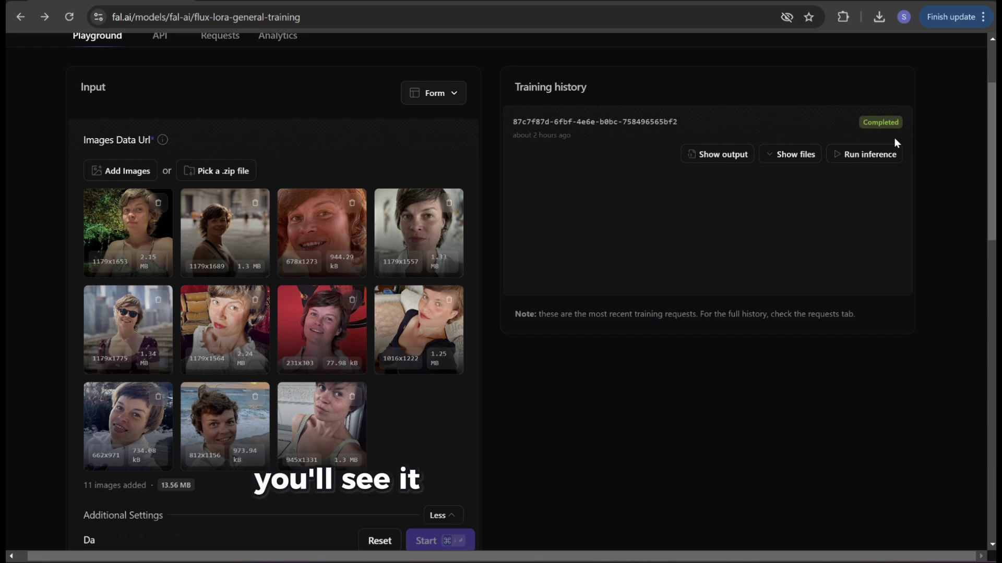
click(871, 159)
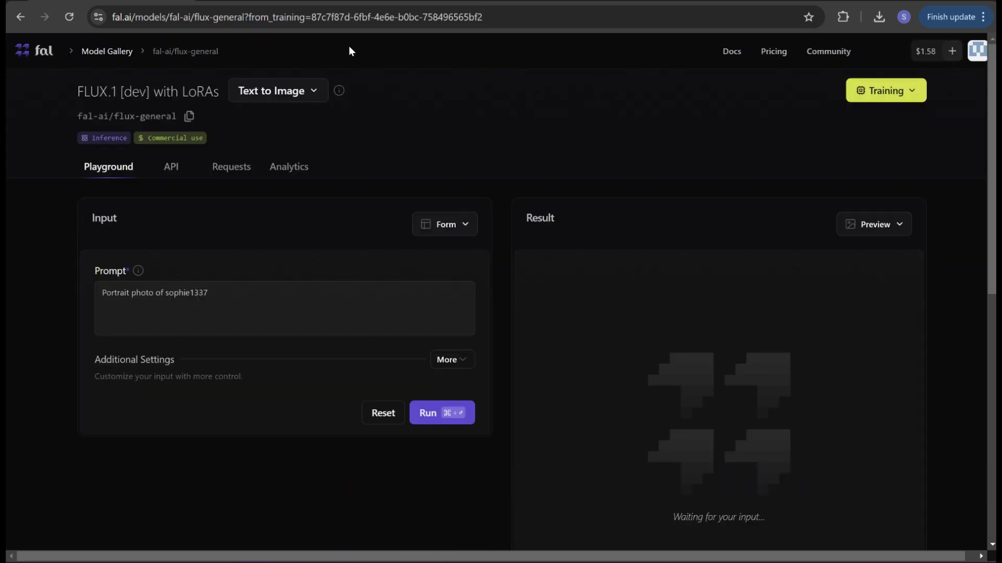
- Append 'as a superhero flying through the sky' to the trigger-word portrait prompt
click(132, 293)
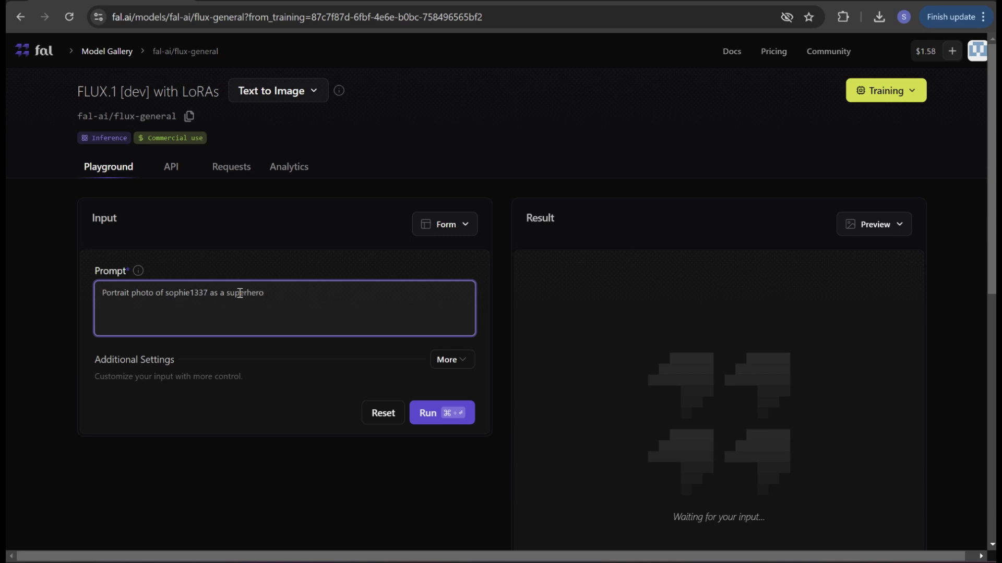
text(flying through the sky)
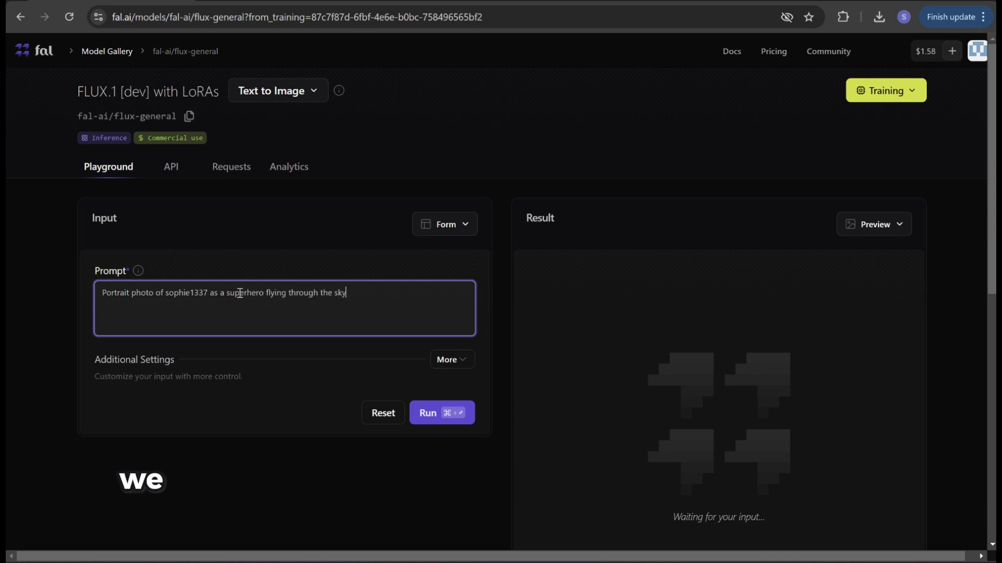
- Expand Additional Settings and review image size, 28 inference steps, random seed and LoRA scale 1
scroll(368, 331, down, 1)
scroll(367, 332, down, 1)
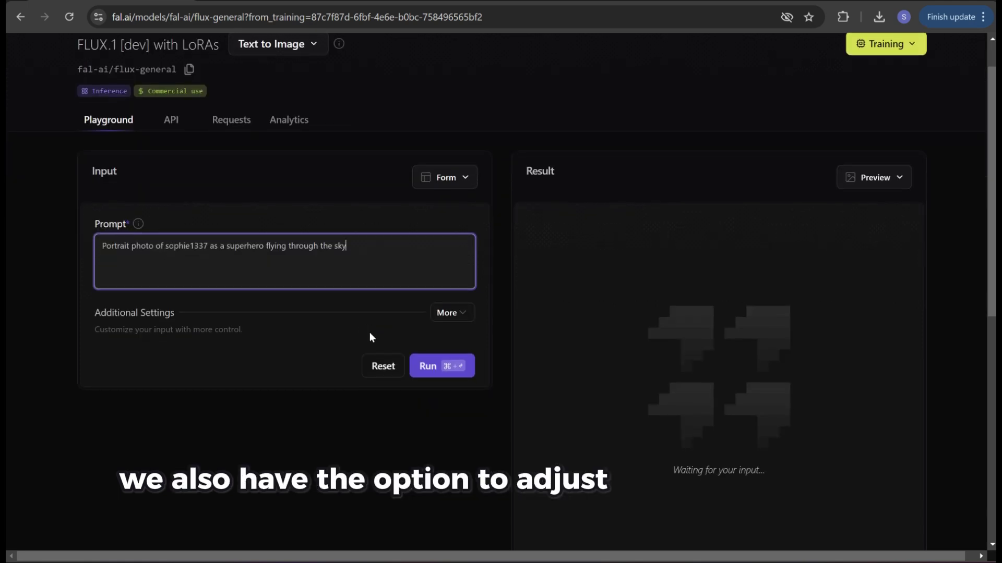
click(460, 322)
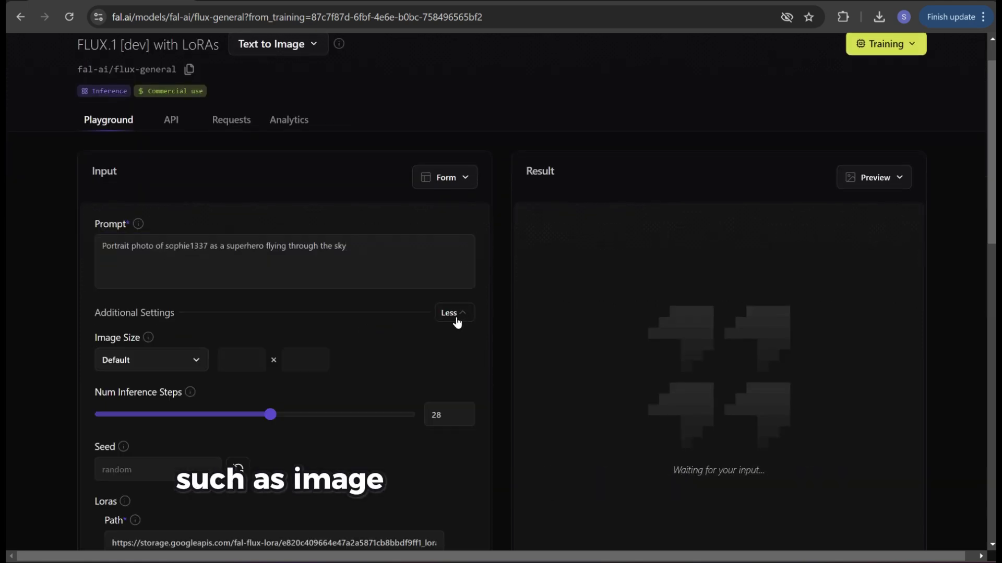
scroll(155, 233, down, 4)
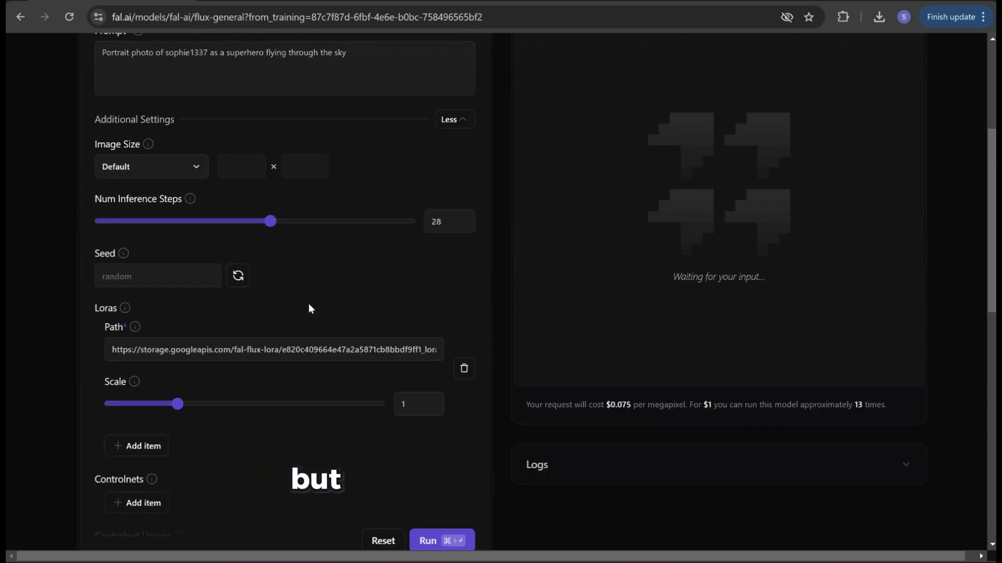
scroll(312, 517, down, 2)
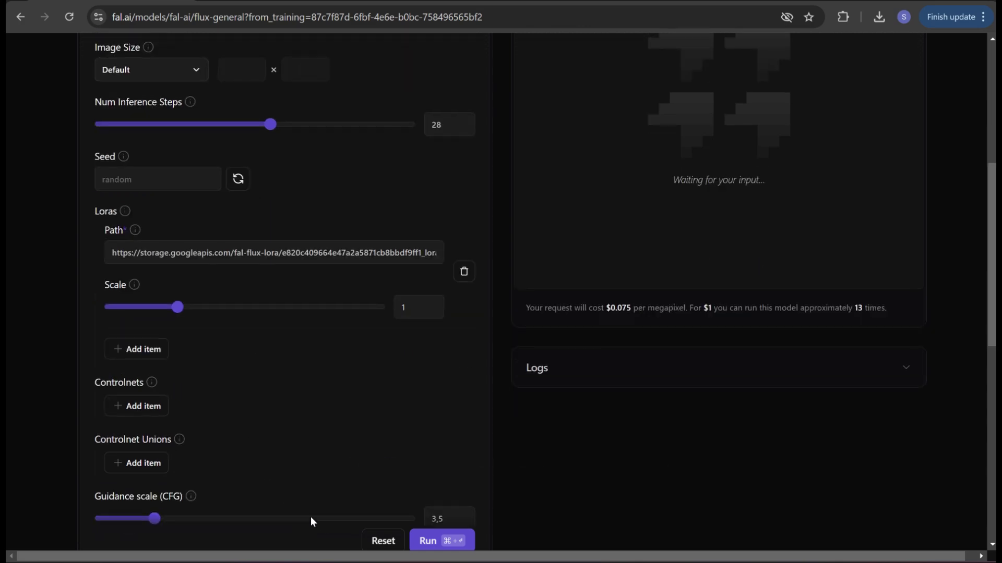
scroll(311, 516, up, 3)
scroll(311, 517, down, 3)
scroll(310, 517, up, 7)
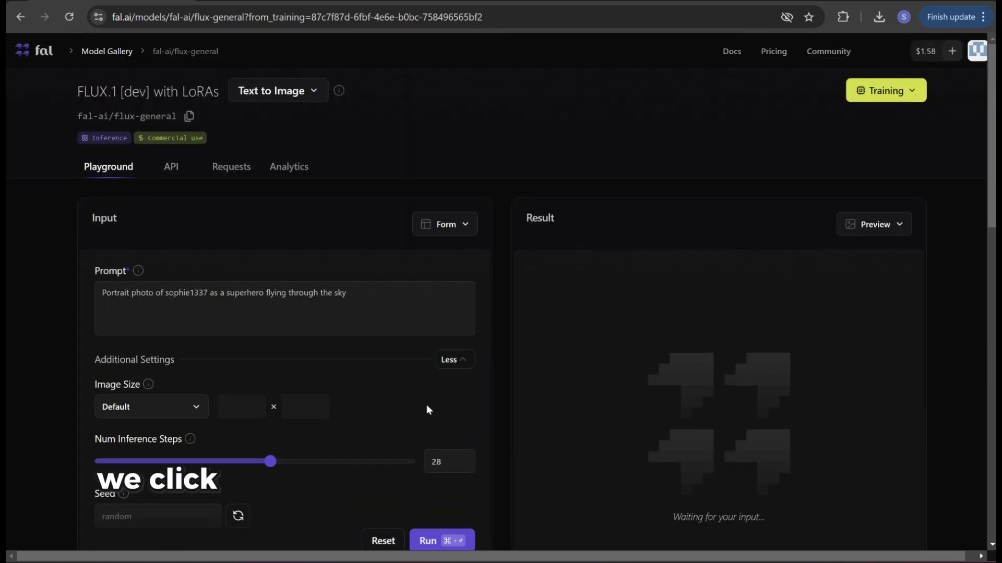
scroll(427, 407, down, 1)
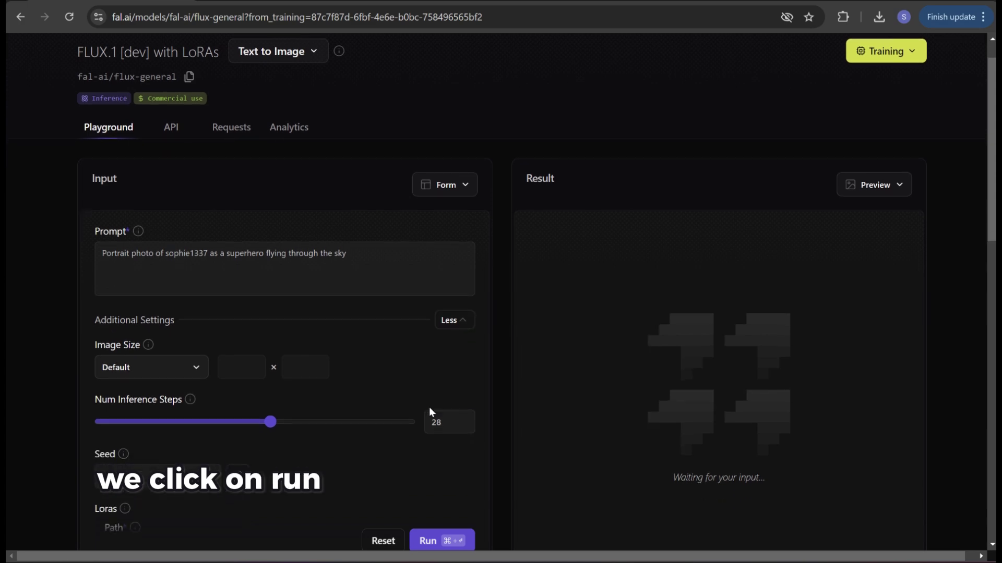
- Generate the image of the person flying with a red cape above sunset clouds
click(445, 542)
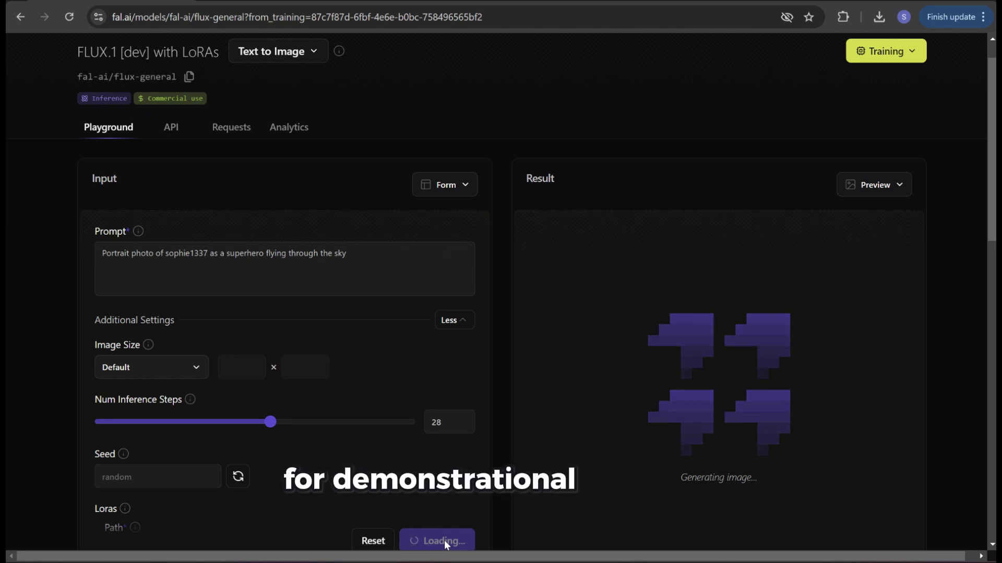
scroll(444, 540, down, 1)
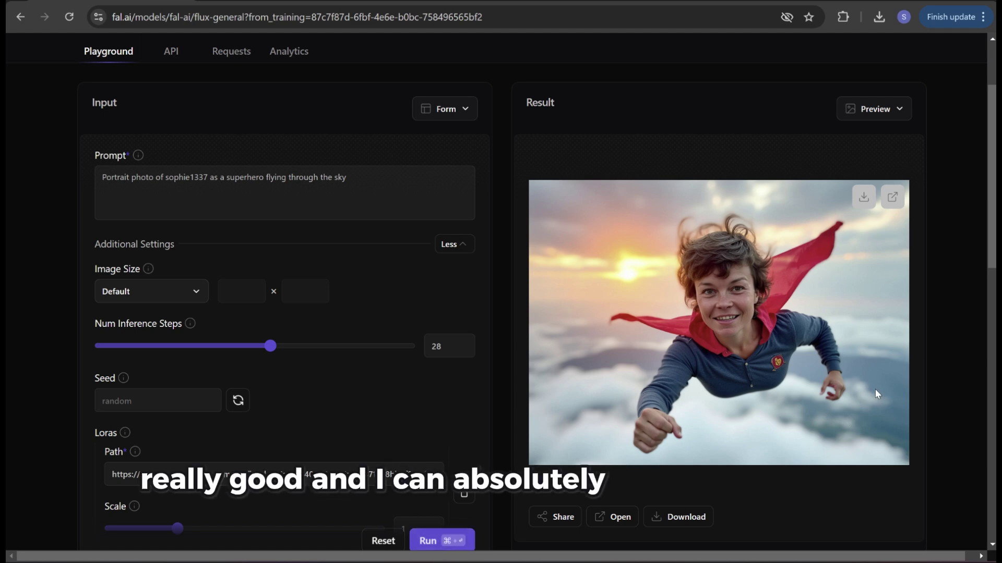
- Download the generated superhero portrait as a 954 KB PNG file
click(862, 200)
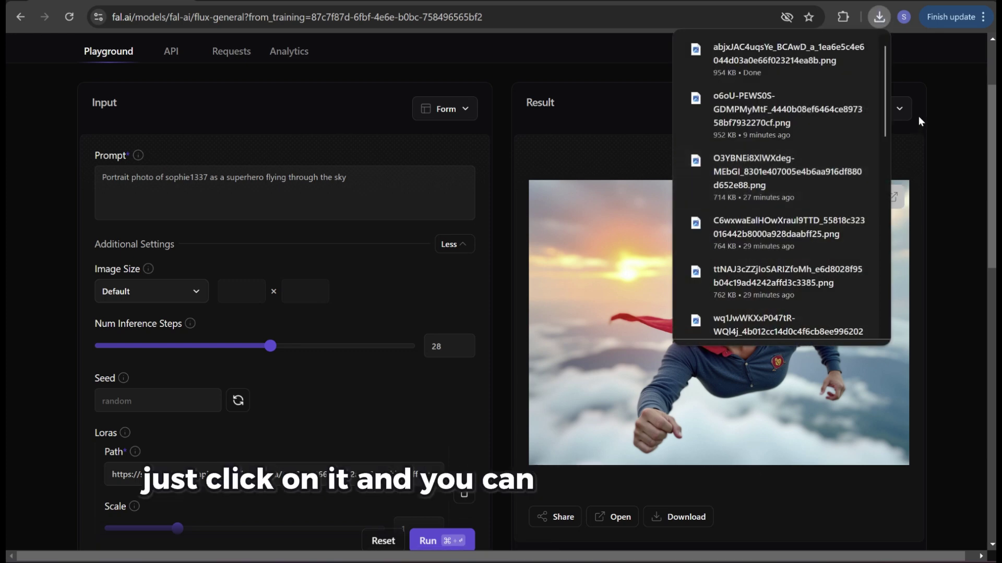